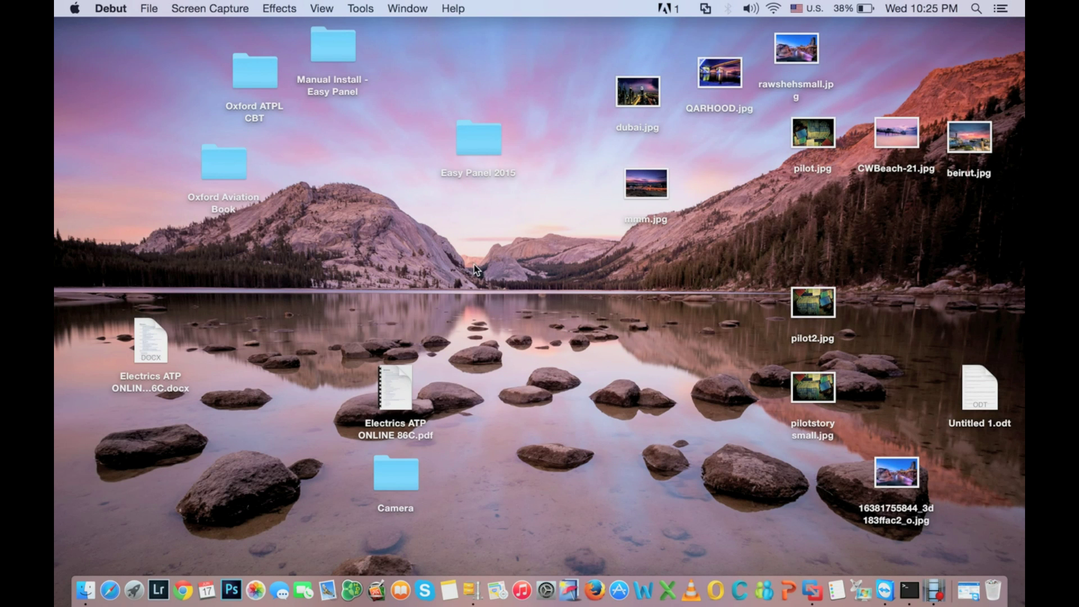
Open the nested Easy Panel 2015 folders and preview Auto Install EP 2015.zxp and Manual Install - Easy Panel.zip
{"action": "left_click", "coordinate": [314, 150]}
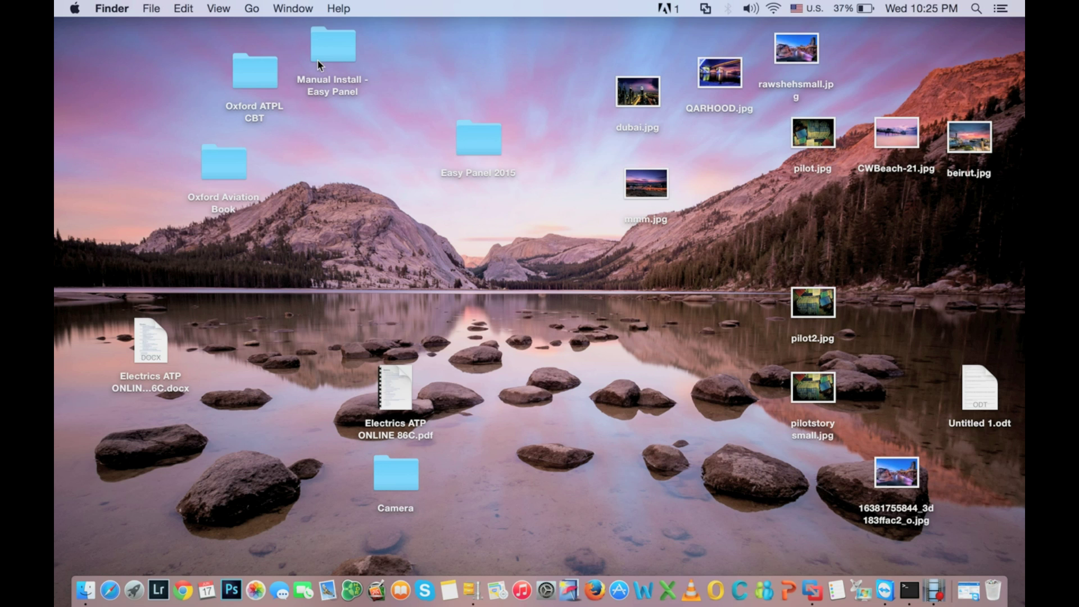
{"action": "double_click", "coordinate": [463, 135]}
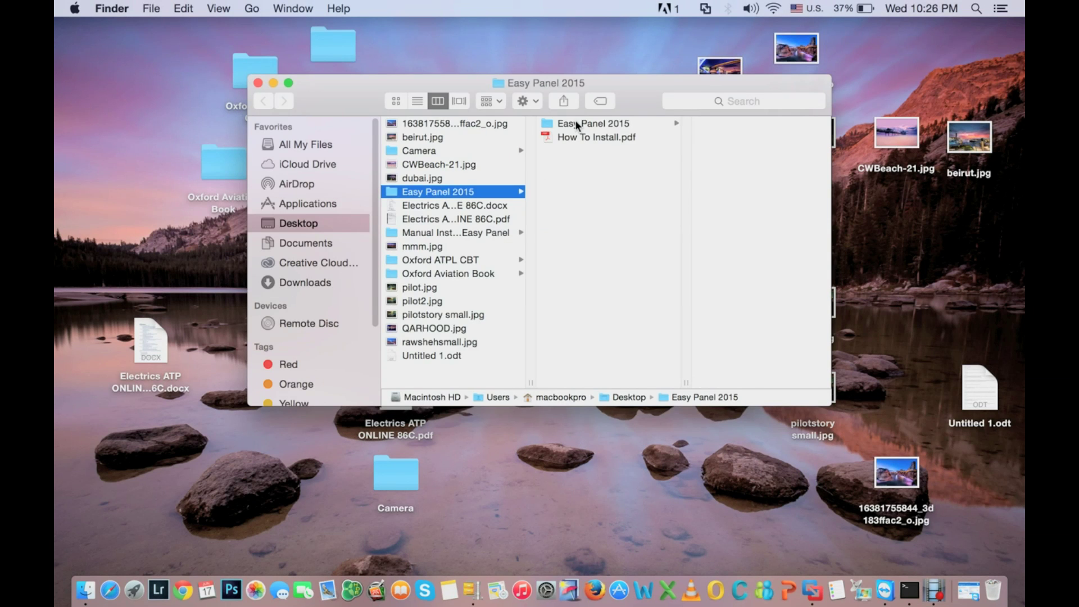
{"action": "left_click", "coordinate": [576, 121]}
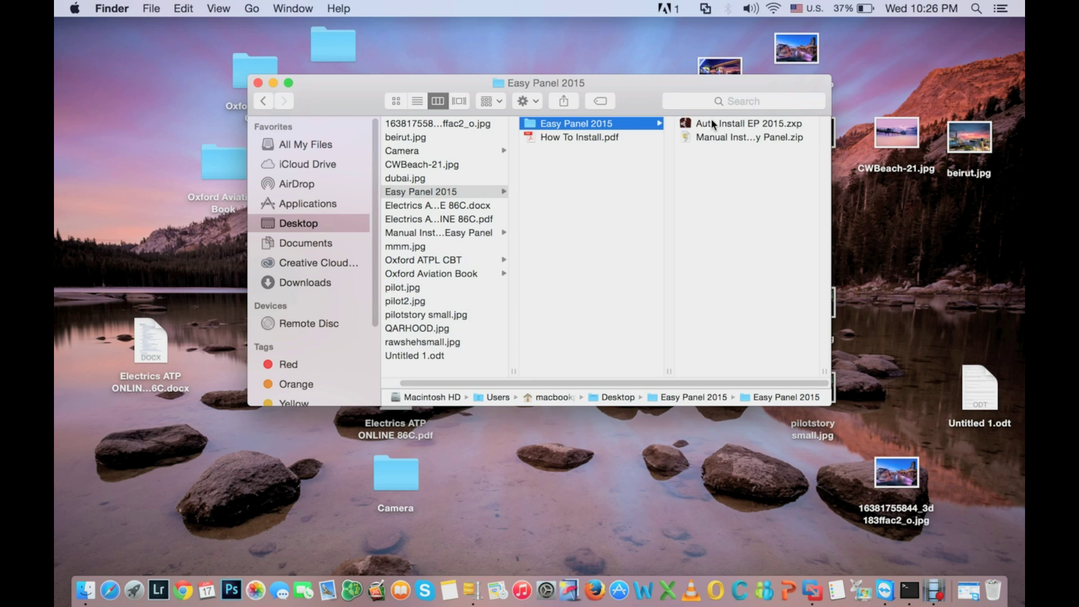
{"action": "left_click", "coordinate": [711, 121]}
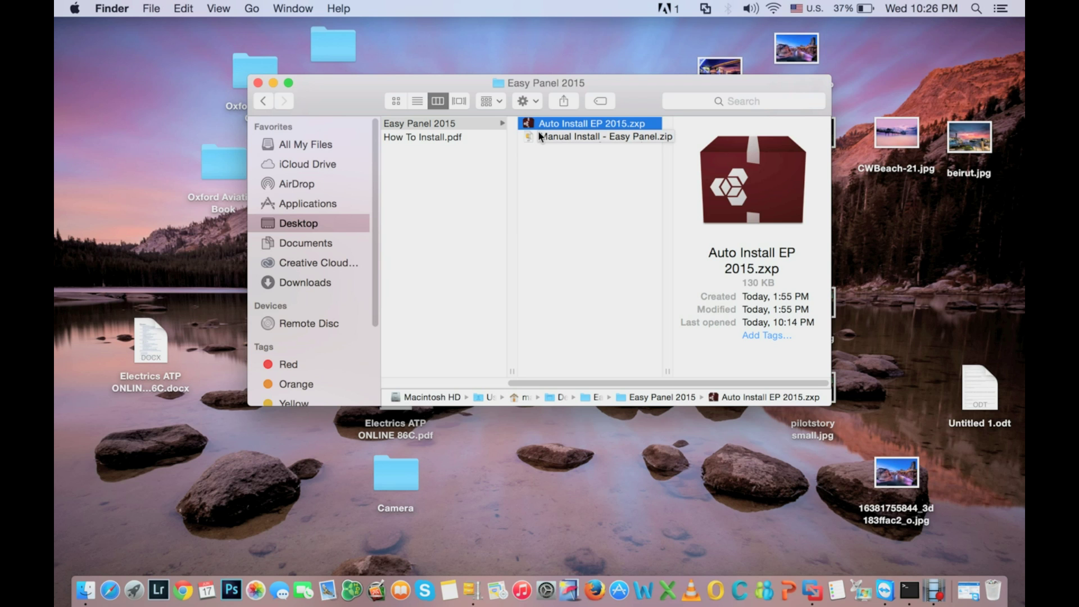
{"action": "left_click", "coordinate": [539, 134]}
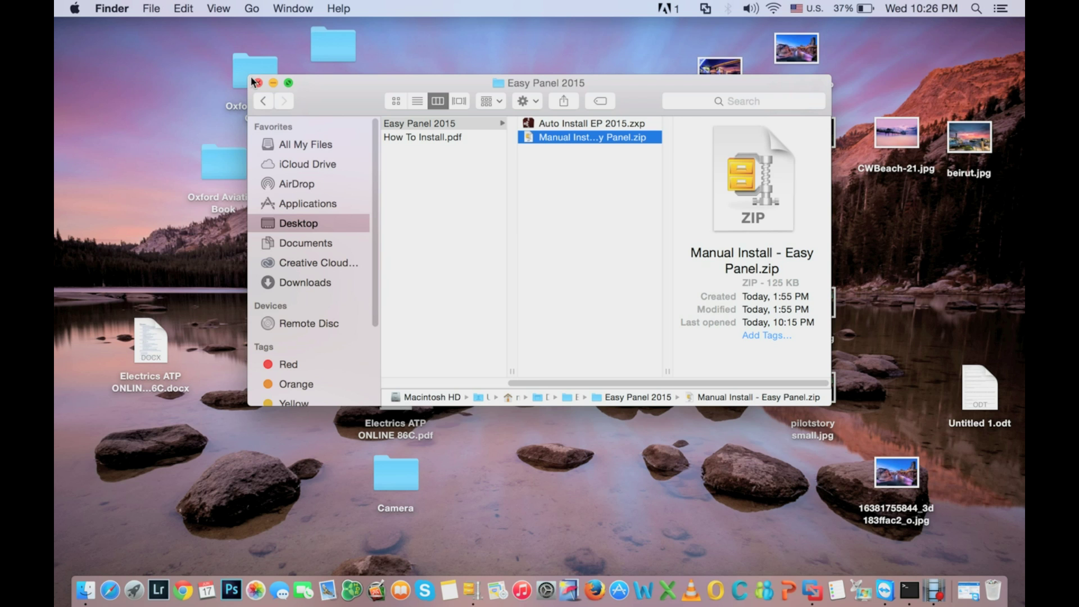
{"action": "double_click", "coordinate": [606, 137]}
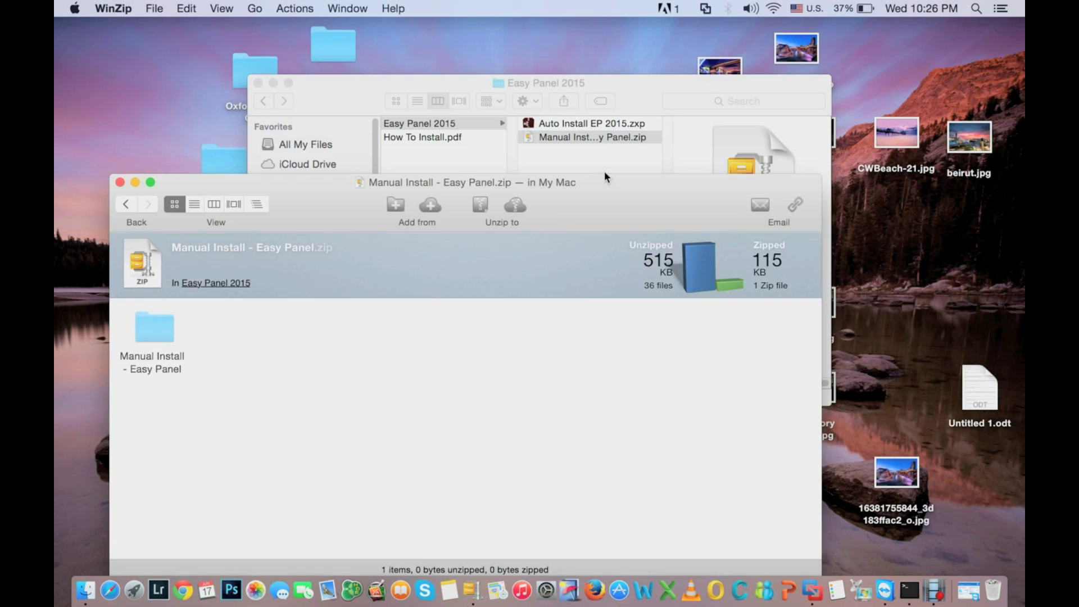
{"action": "left_click_drag", "start_coordinate": [330, 195], "coordinate": [550, 131]}
{"action": "left_click_drag", "start_coordinate": [375, 274], "coordinate": [394, 242]}
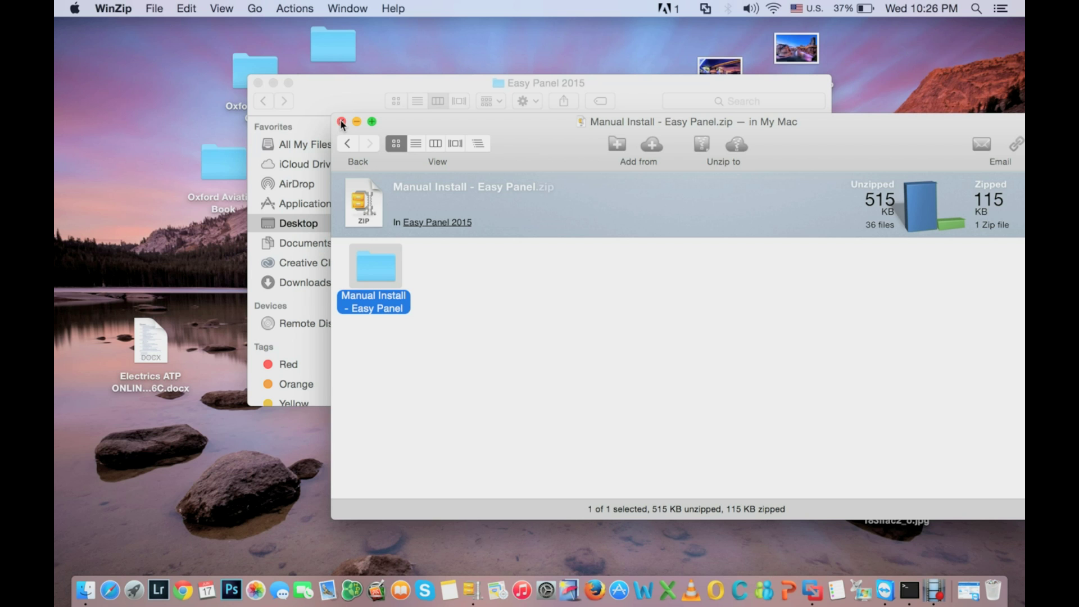
{"action": "left_click", "coordinate": [340, 122]}
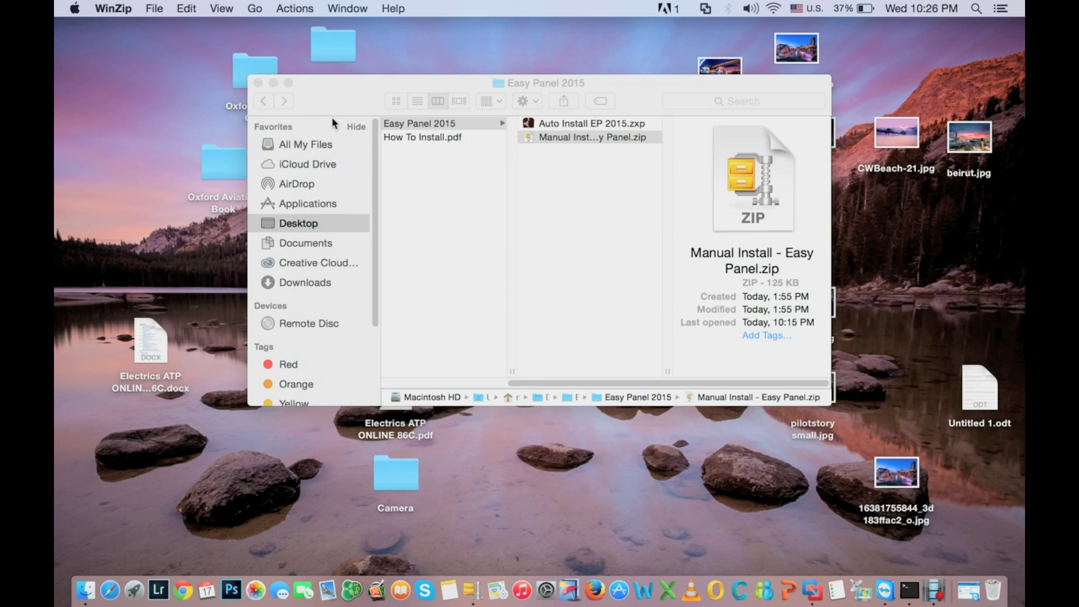
Close the Easy Panel window and go to Library > Application Support > Adobe > CEP > extensions
{"action": "left_click", "coordinate": [258, 83]}
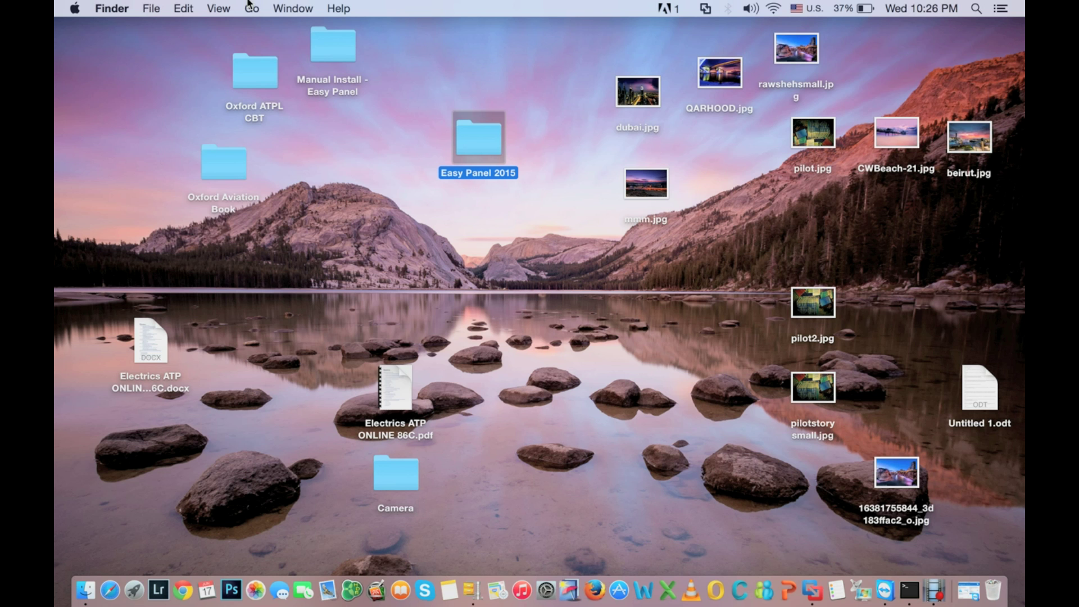
{"action": "left_click", "coordinate": [251, 8]}
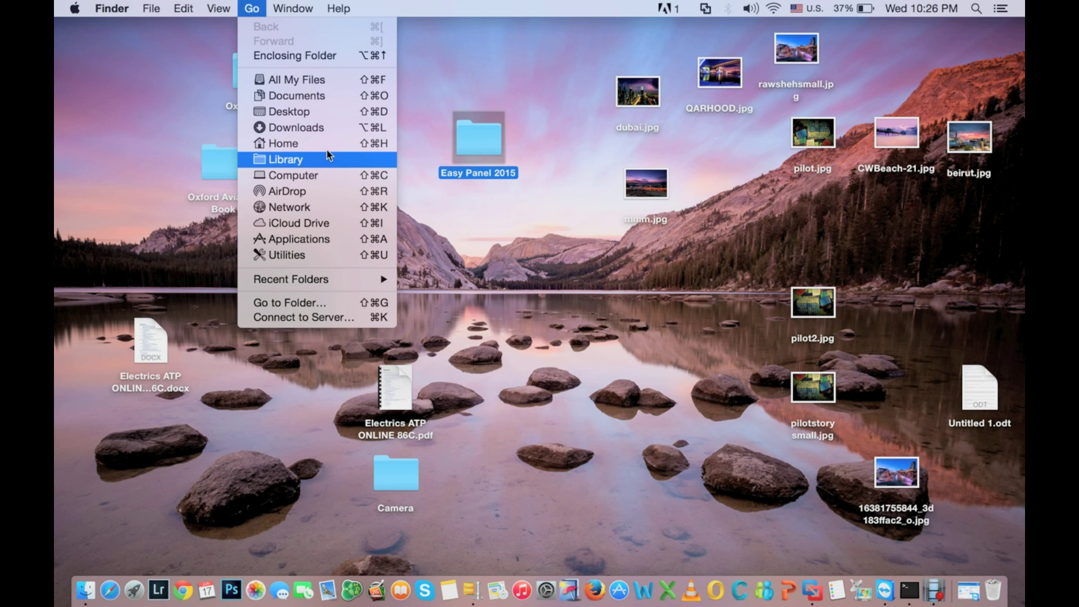
{"action": "left_click", "coordinate": [330, 157]}
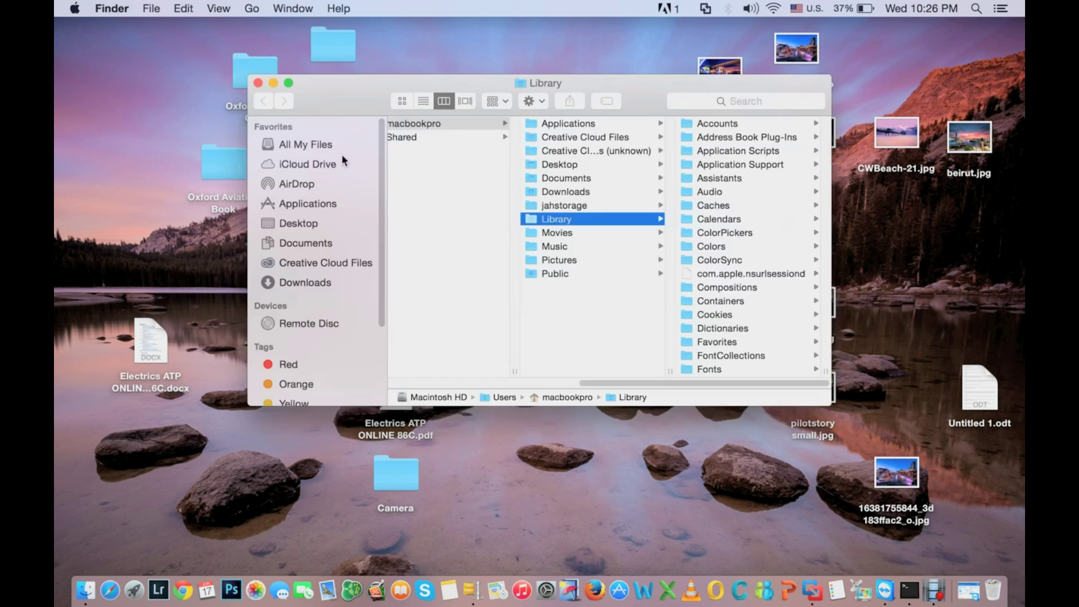
{"action": "left_click", "coordinate": [718, 163]}
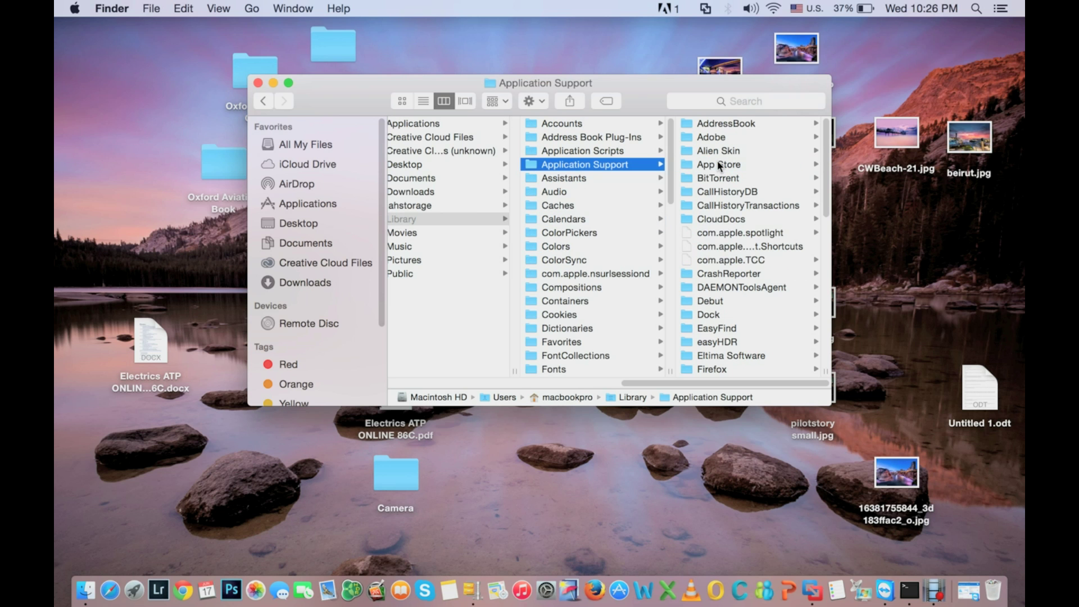
{"action": "left_click", "coordinate": [706, 135]}
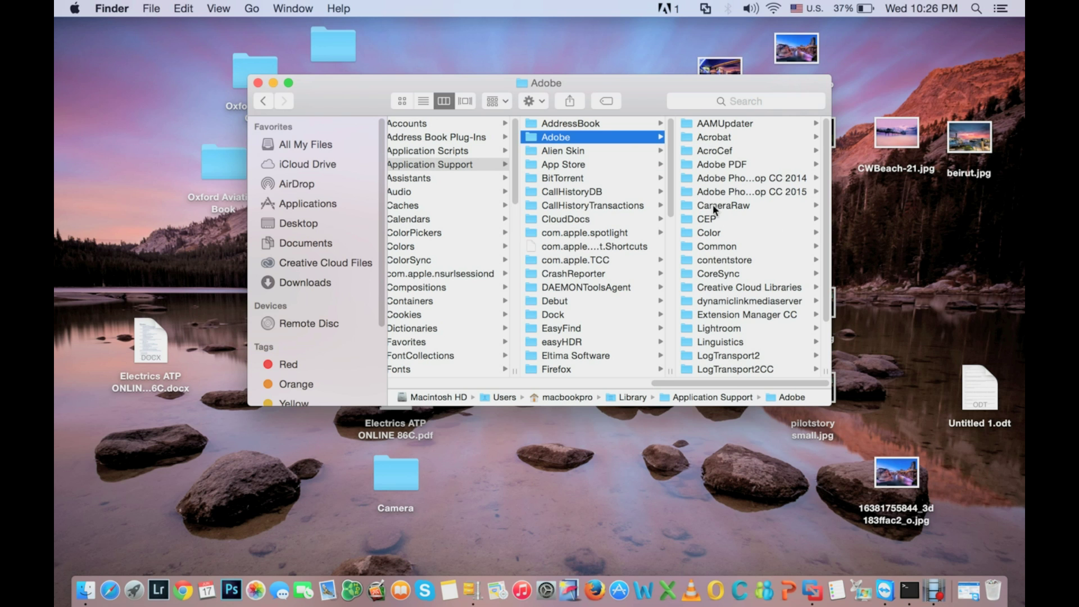
{"action": "left_click", "coordinate": [709, 219]}
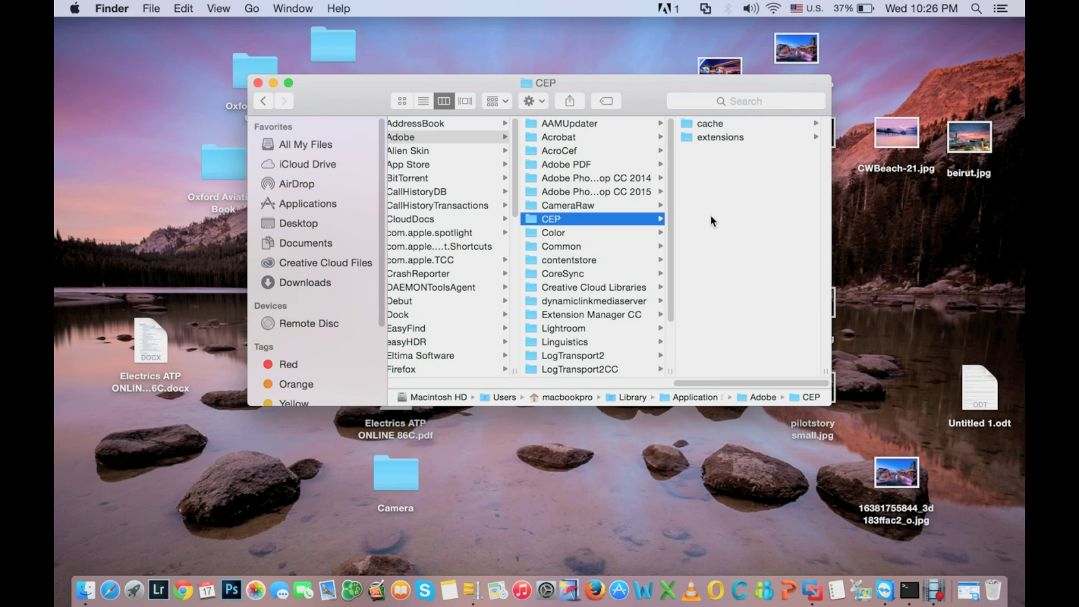
{"action": "left_click", "coordinate": [710, 137]}
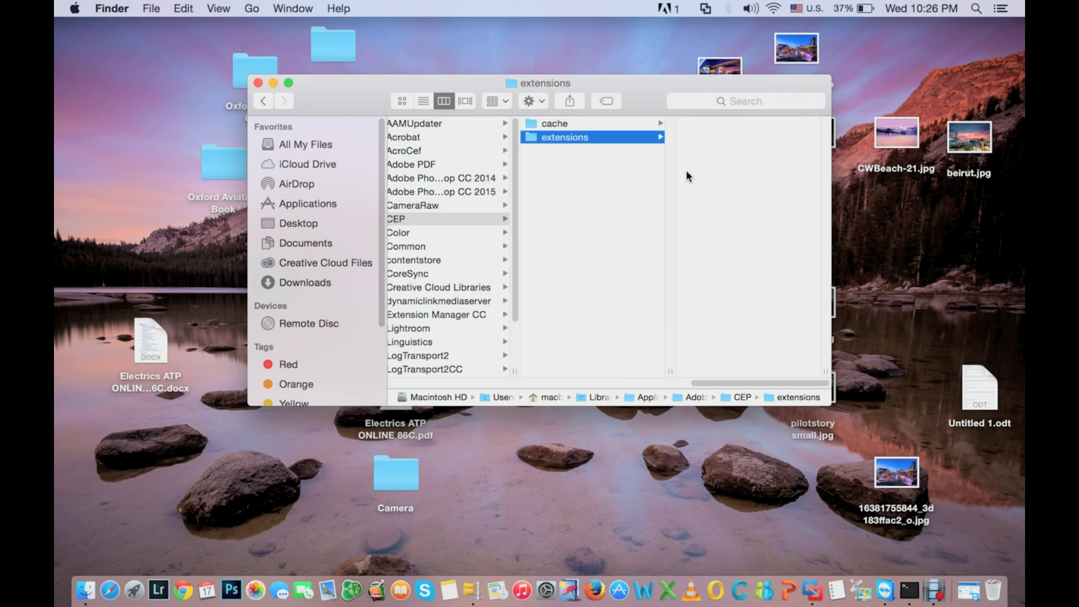
{"action": "left_click_drag", "start_coordinate": [388, 85], "coordinate": [590, 127]}
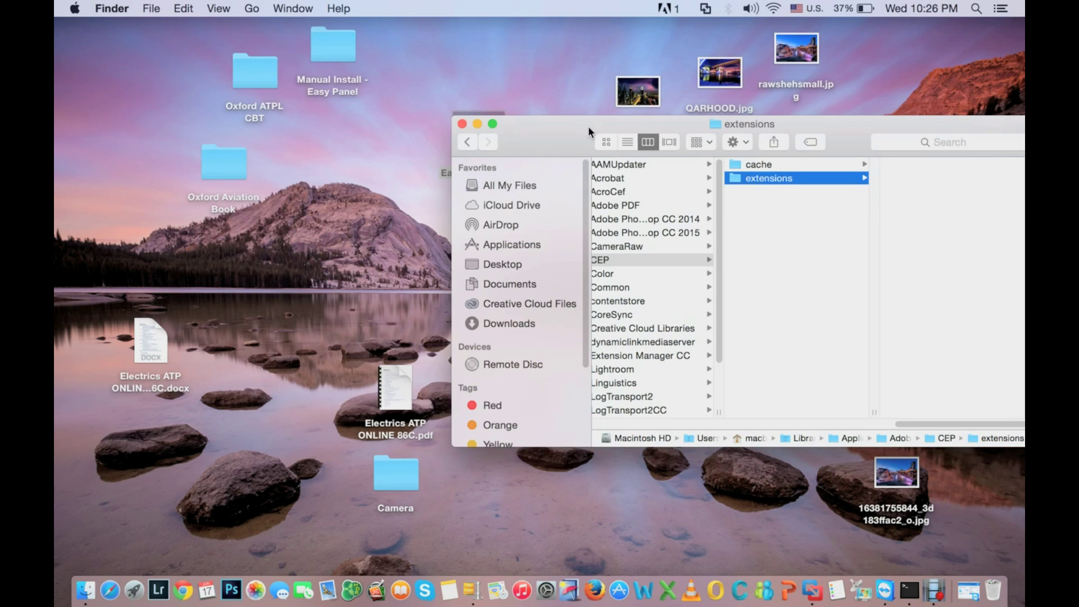
In the Manual Install - Easy Panel folder, select the full name of com.shutterevolve.easypanel.mxi
{"action": "double_click", "coordinate": [321, 53]}
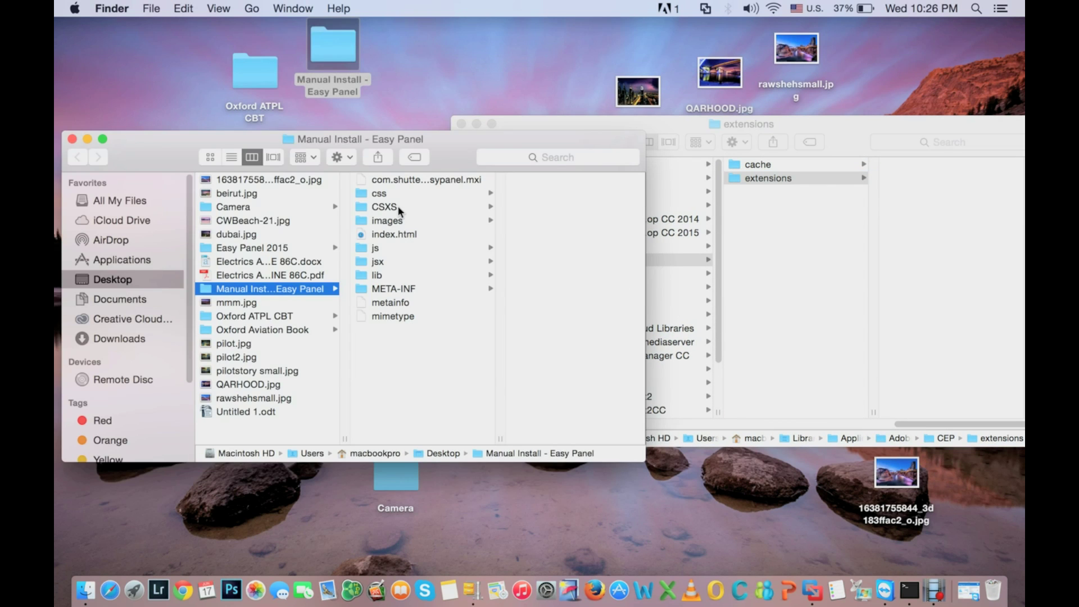
{"action": "left_click", "coordinate": [432, 179]}
{"action": "key", "text": "Return"}
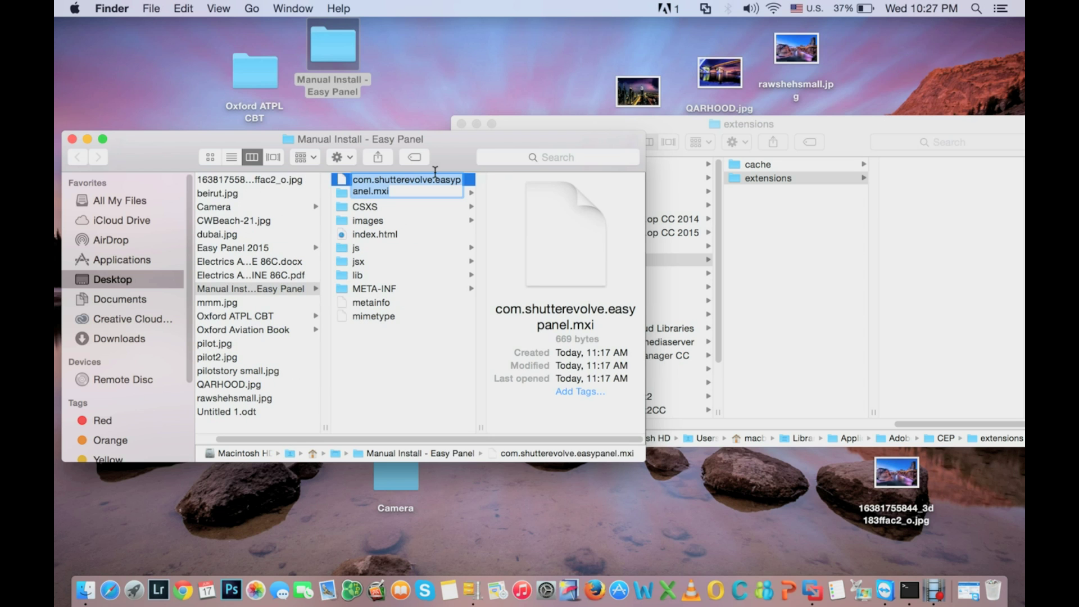
{"action": "left_click", "coordinate": [370, 185]}
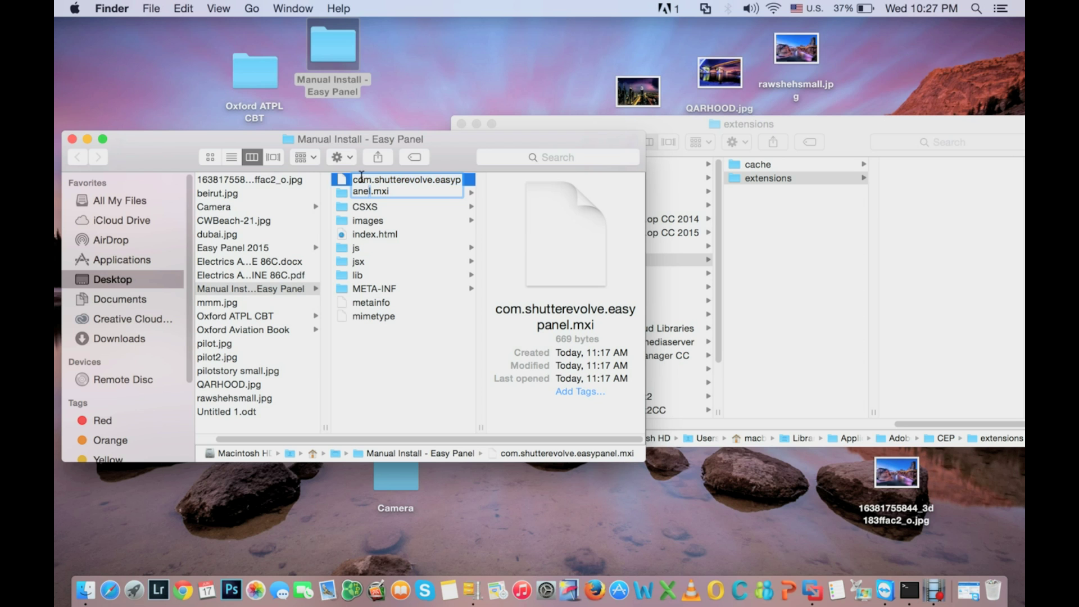
{"action": "key", "text": "super+a"}
{"action": "key", "text": "super+c"}
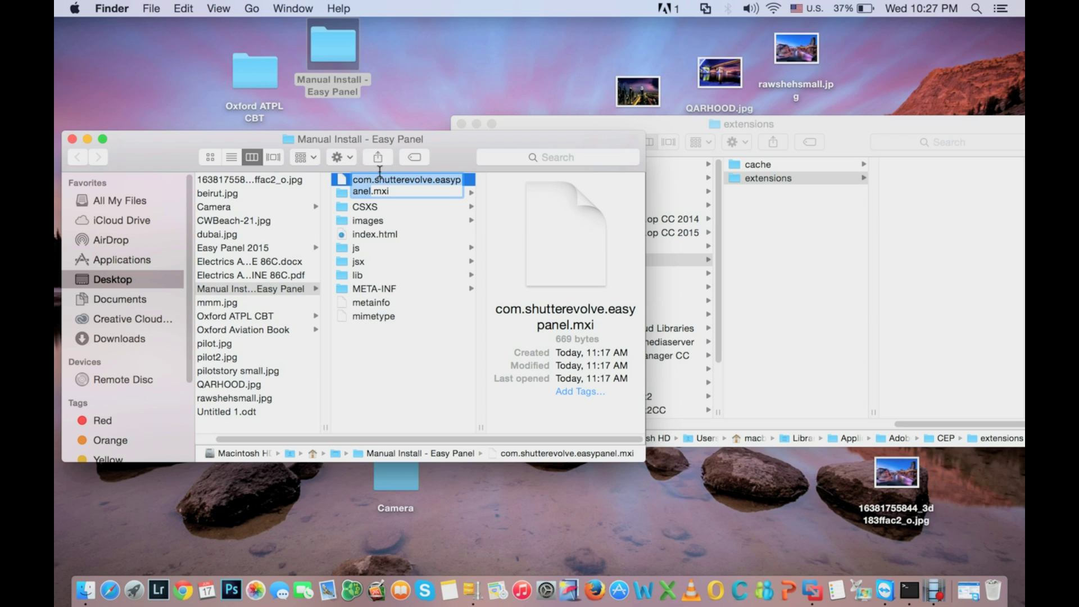
Create a new folder in extensions named com.shutterevolve.easypanel
{"action": "right_click", "coordinate": [934, 206]}
{"action": "left_click", "coordinate": [911, 216]}
{"action": "key", "text": "super+v"}
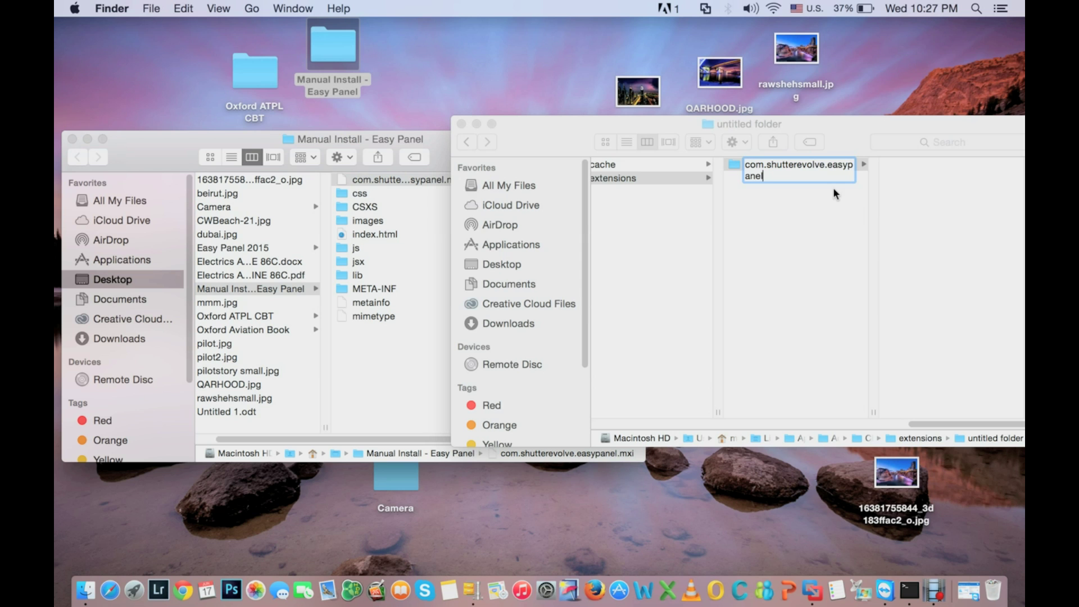
{"action": "key", "text": "Return"}
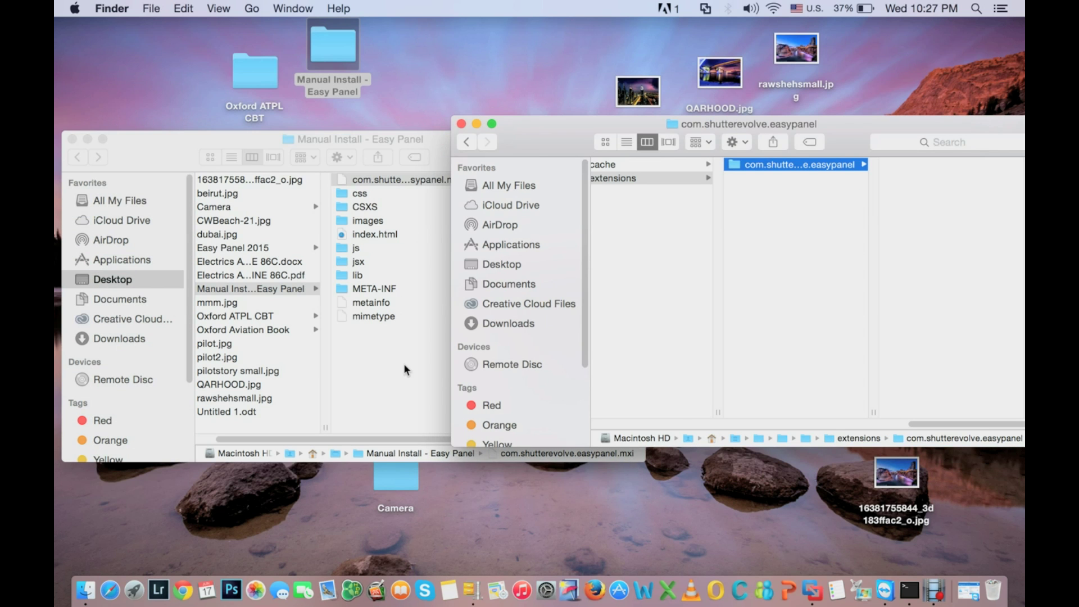
Copy the eleven Manual Install - Easy Panel items into the com.shutterevolve.easypanel folder
{"action": "left_click", "coordinate": [405, 376]}
{"action": "left_click_drag", "start_coordinate": [405, 375], "coordinate": [373, 156]}
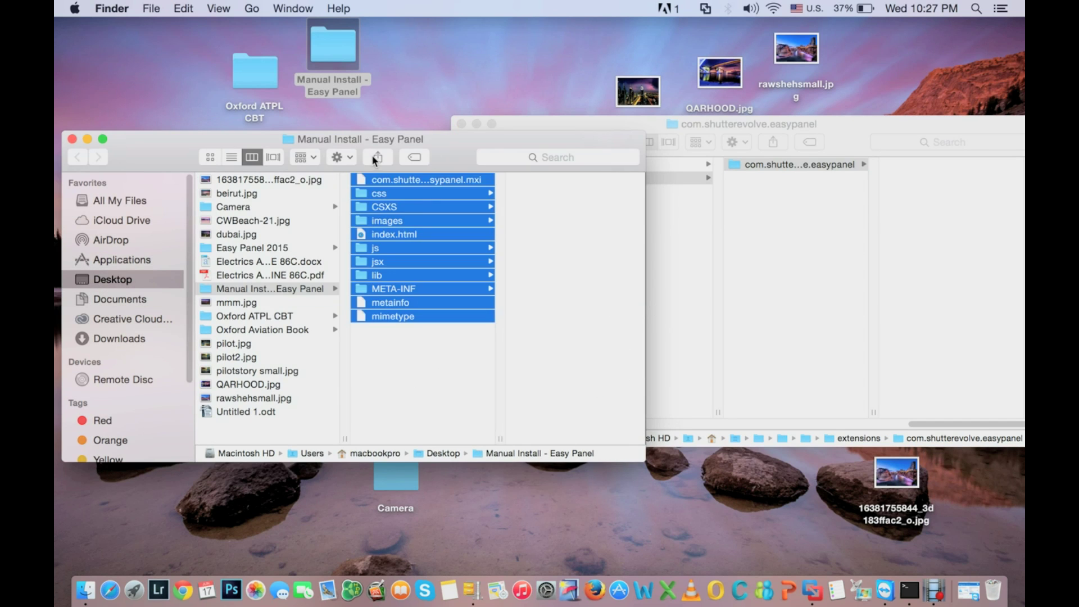
{"action": "right_click", "coordinate": [412, 202]}
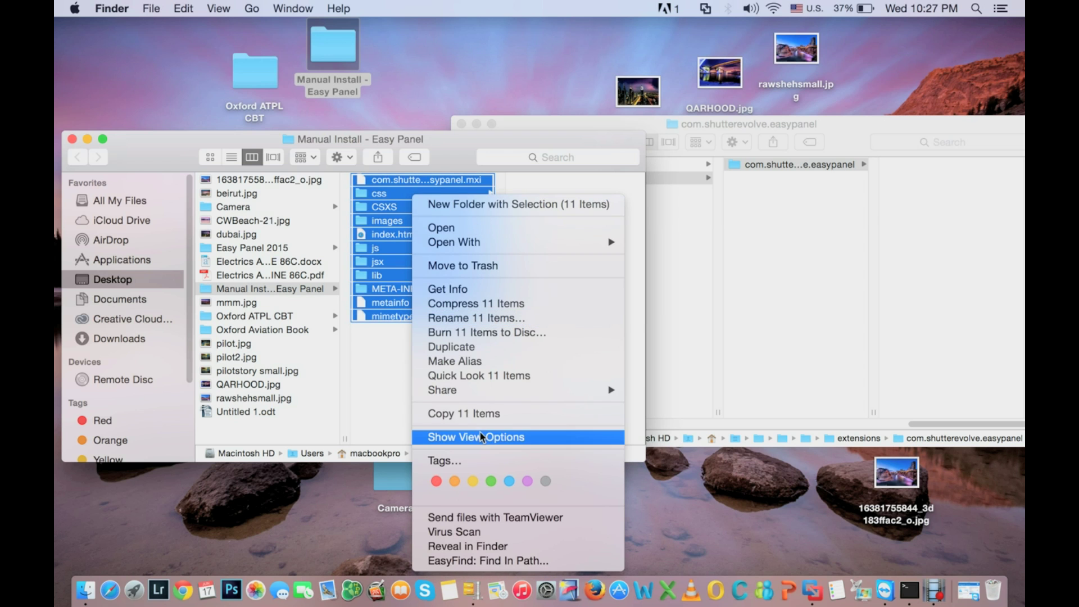
{"action": "left_click", "coordinate": [473, 413]}
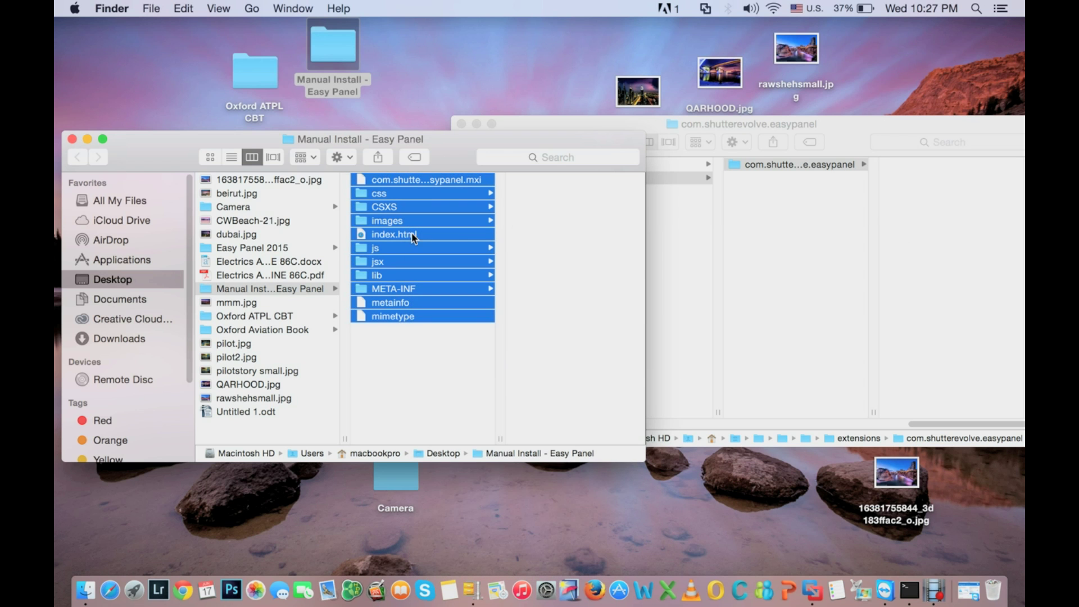
{"action": "left_click_drag", "start_coordinate": [453, 232], "coordinate": [927, 246]}
Close the com.shutterevolve.easypanel and Manual Install - Easy Panel windows
{"action": "left_click", "coordinate": [702, 125]}
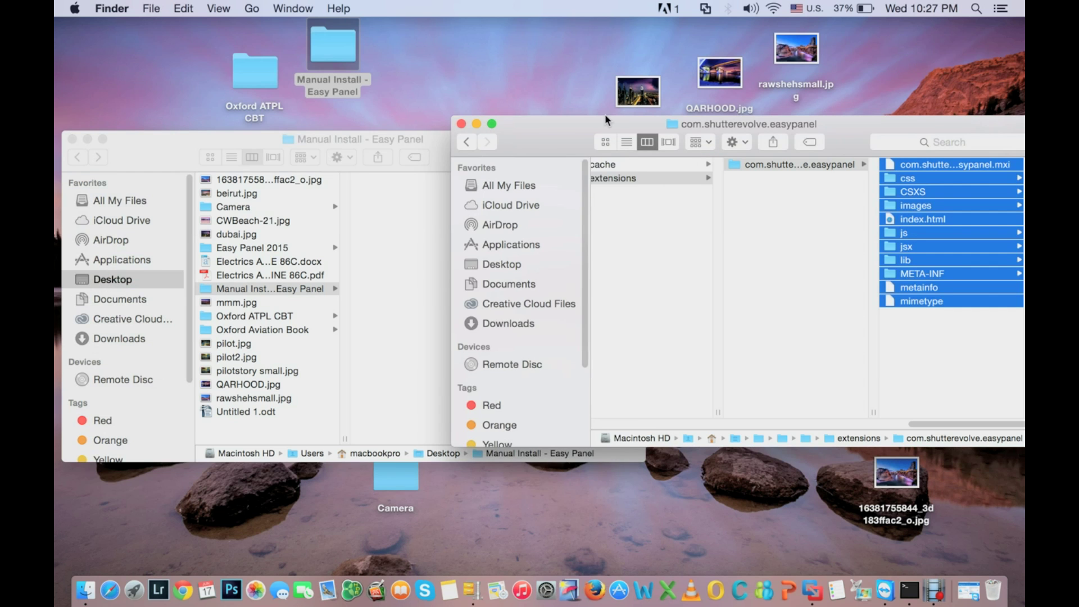
{"action": "left_click_drag", "start_coordinate": [606, 119], "coordinate": [483, 119]}
{"action": "left_click", "coordinate": [340, 124]}
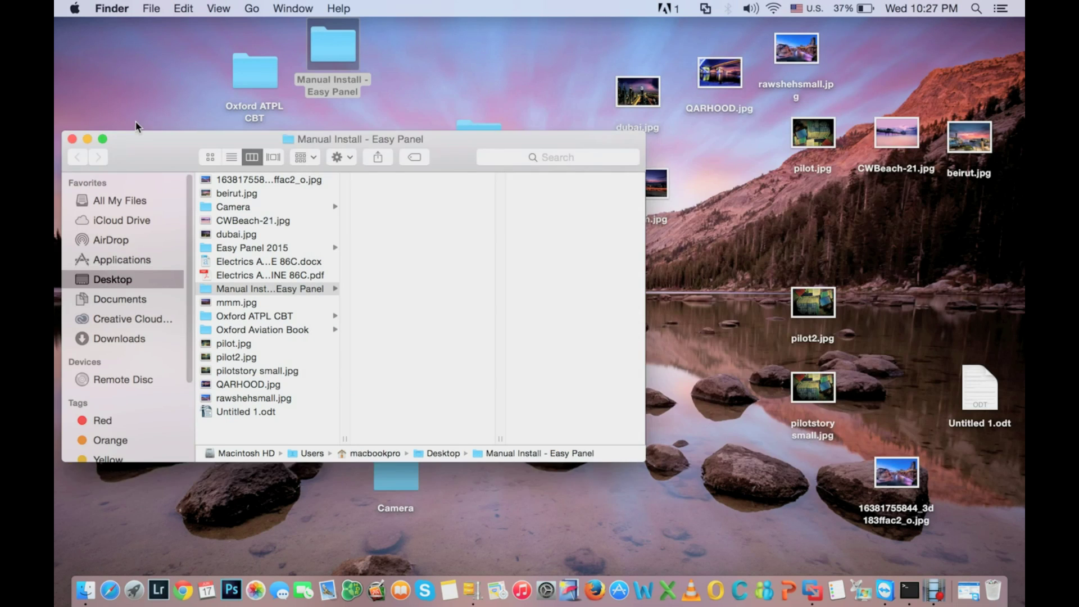
{"action": "left_click", "coordinate": [71, 138]}
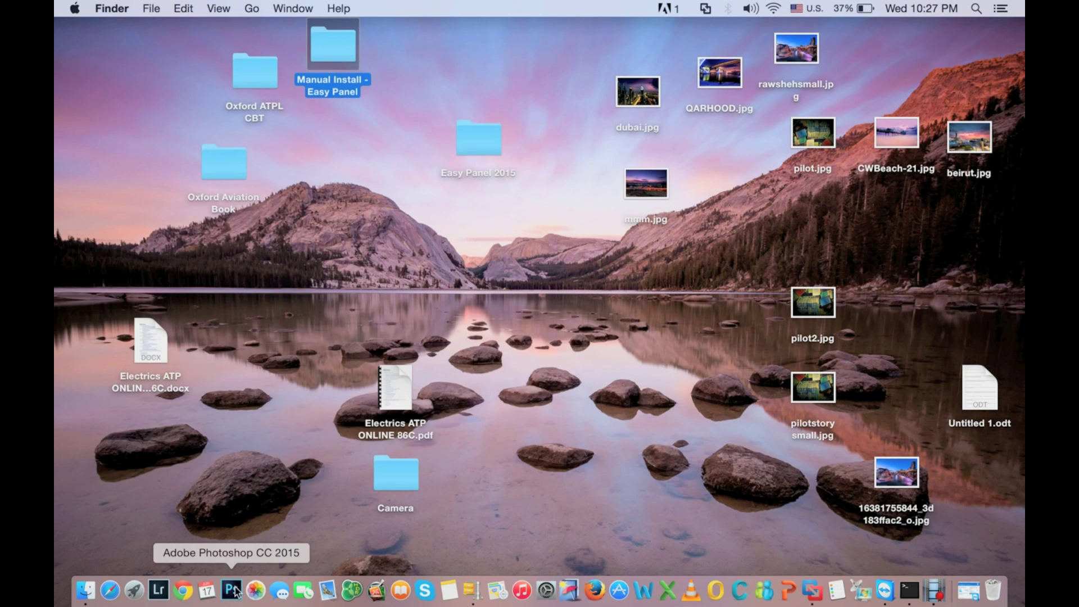
Launch Photoshop CC 2015, dismiss the Welcome screen, and confirm Easy Panel is showing
{"action": "left_click", "coordinate": [233, 591]}
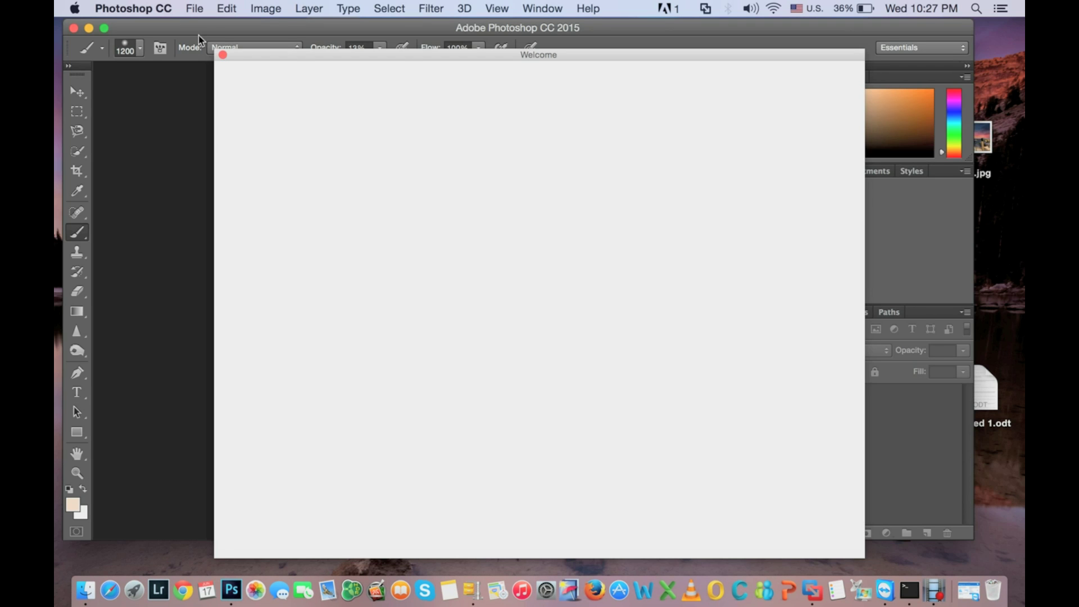
{"action": "left_click", "coordinate": [221, 53]}
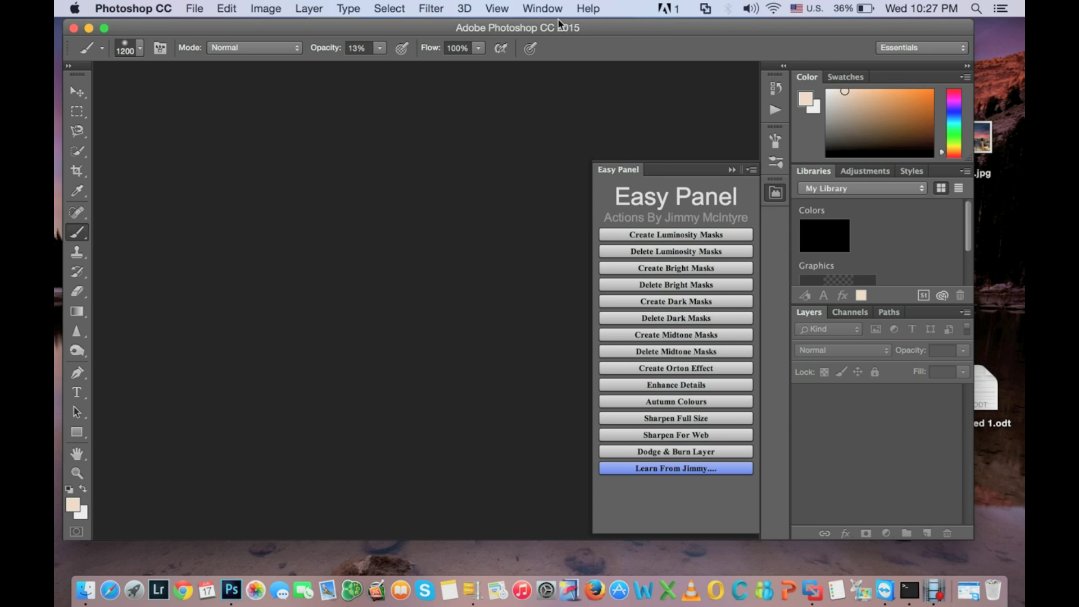
{"action": "left_click", "coordinate": [588, 7]}
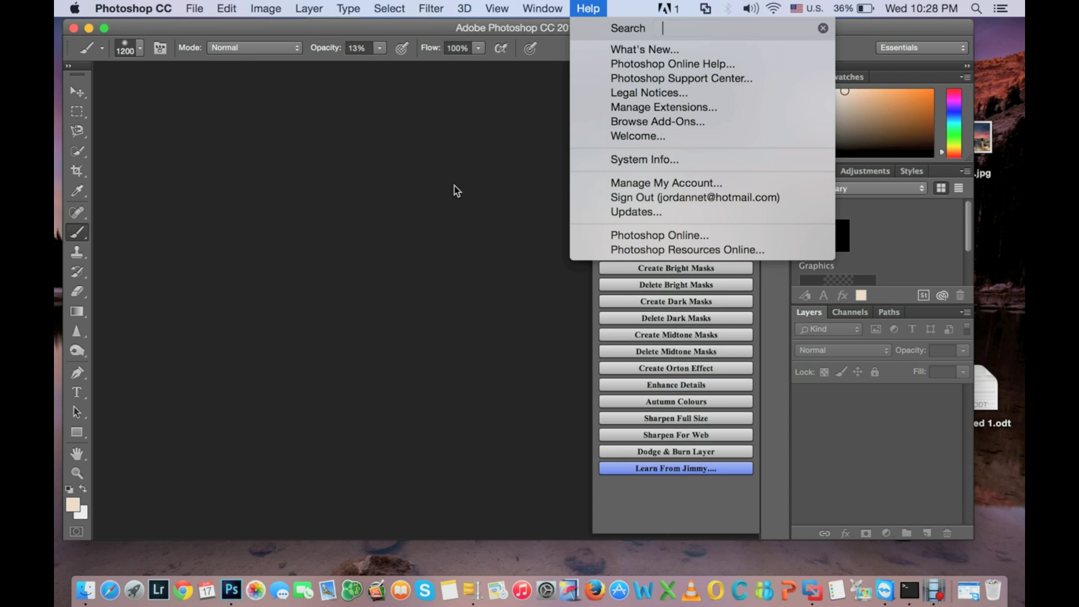
{"action": "left_click", "coordinate": [439, 240]}
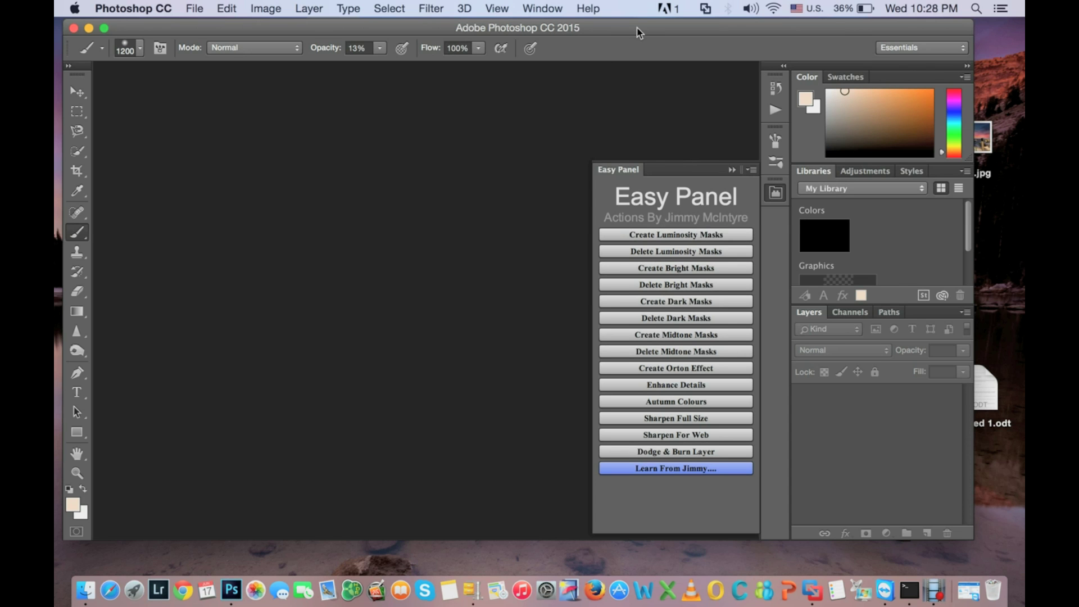
{"action": "left_click_drag", "start_coordinate": [638, 30], "coordinate": [484, 227]}
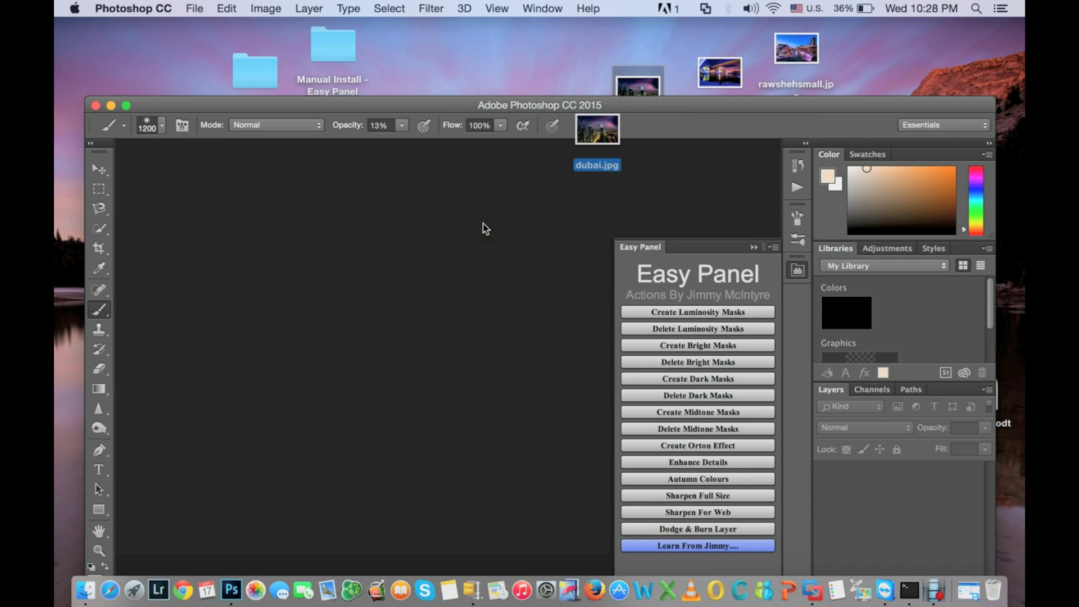
Detach the Easy Panel, reposition the Photoshop window, and collapse the panel to an icon
{"action": "left_click_drag", "start_coordinate": [678, 250], "coordinate": [750, 189]}
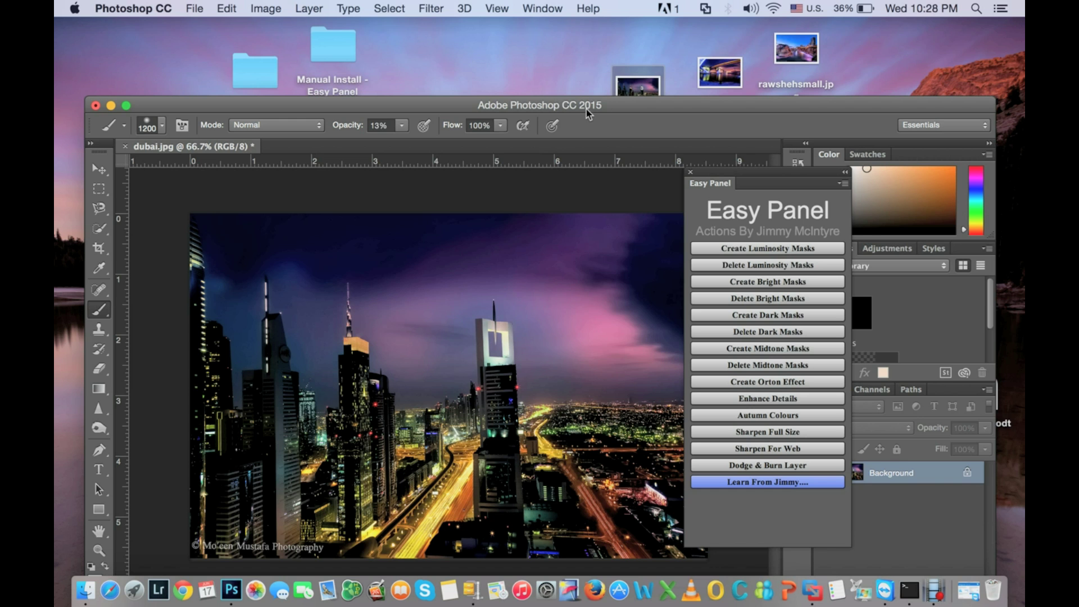
{"action": "left_click_drag", "start_coordinate": [599, 101], "coordinate": [578, 29]}
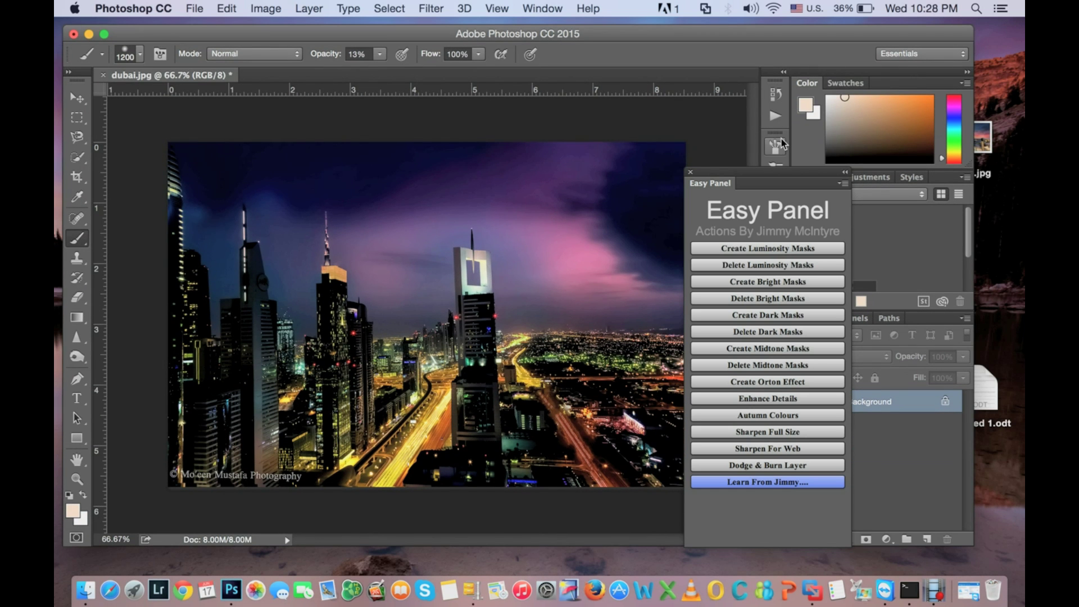
{"action": "left_click", "coordinate": [834, 172]}
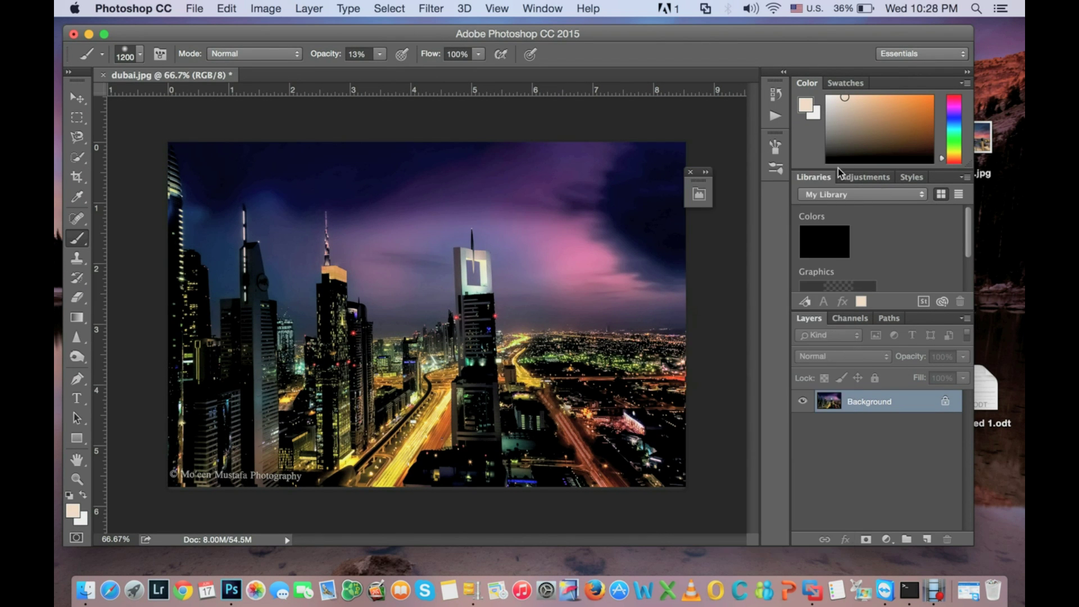
Show the Channels list for dubai.jpg and view the Darks 1 luminosity mask
{"action": "left_click", "coordinate": [839, 320]}
{"action": "scroll", "coordinate": [816, 424], "scroll_direction": "down", "scroll_amount": 3}
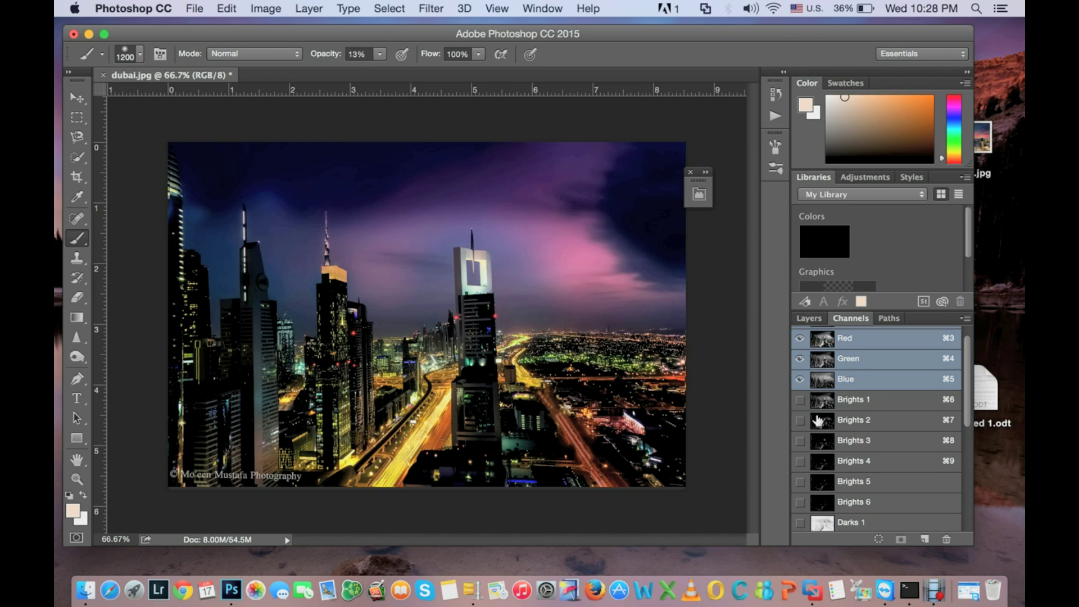
{"action": "scroll", "coordinate": [819, 422], "scroll_direction": "down", "scroll_amount": 2}
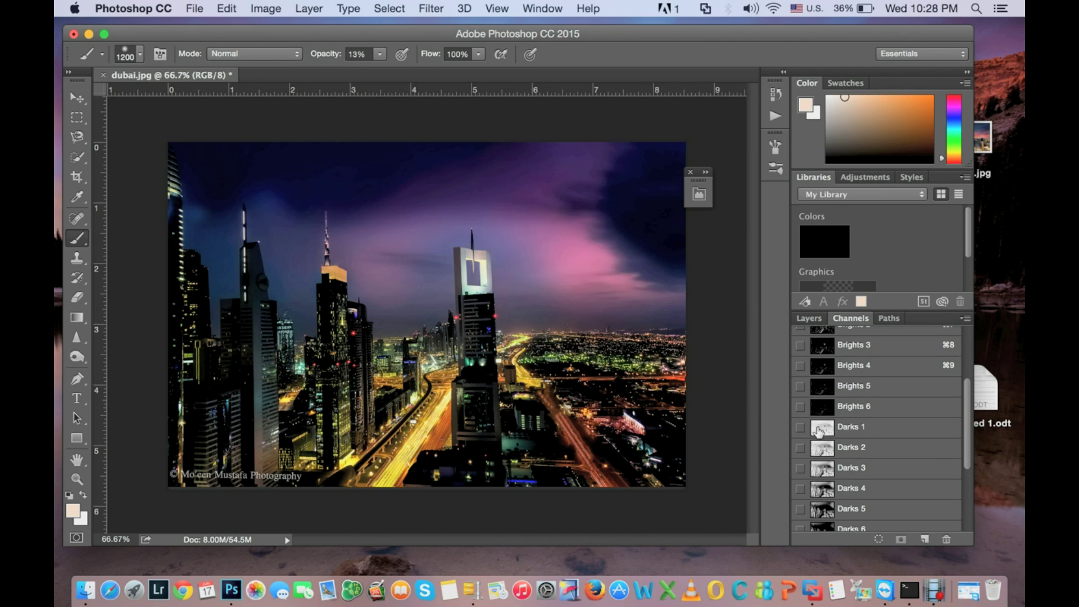
{"action": "right_click", "coordinate": [820, 431]}
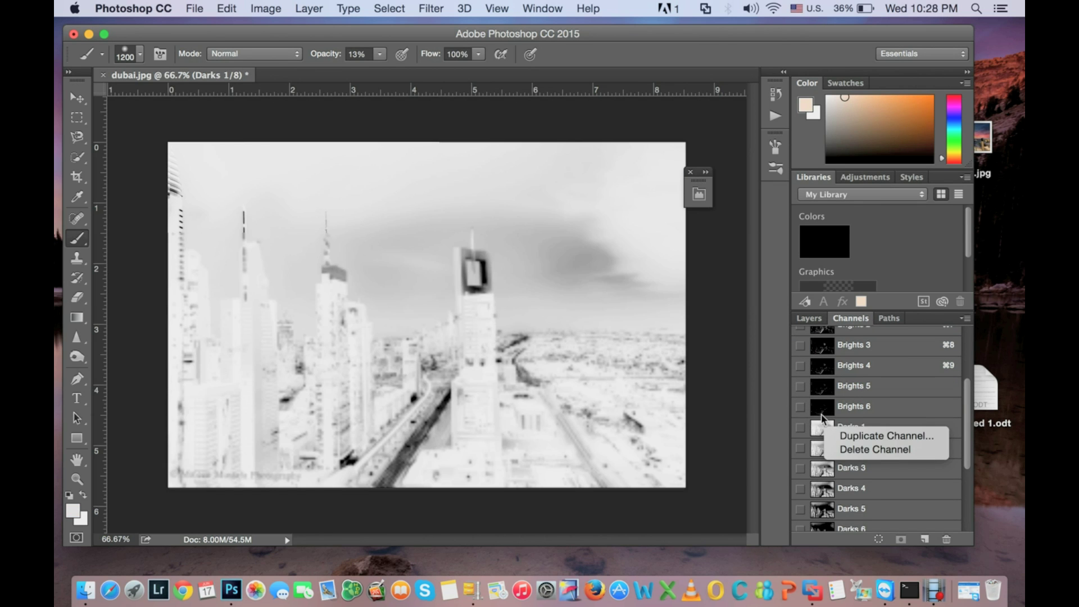